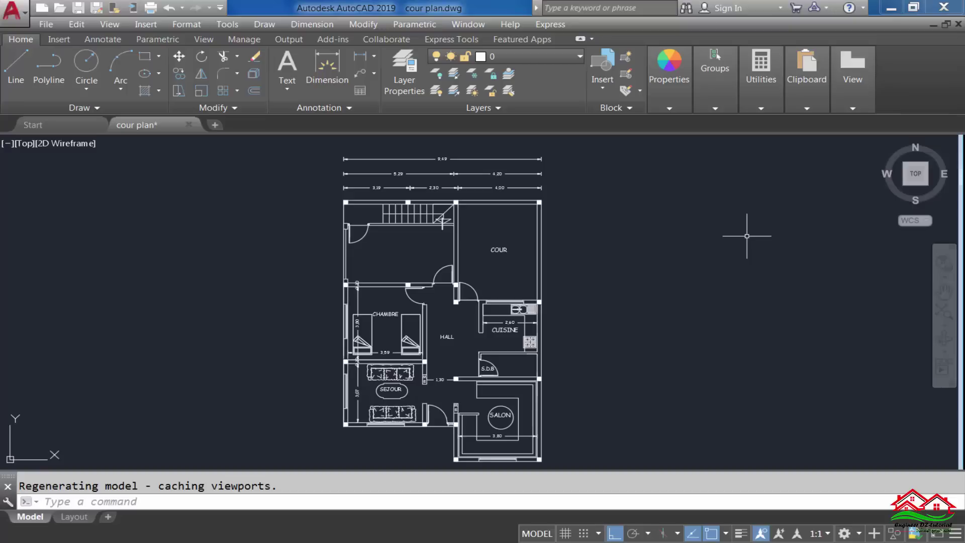
Review the layer list, then switch to the Layout sheet showing the floor plan
click(566, 58)
click(74, 517)
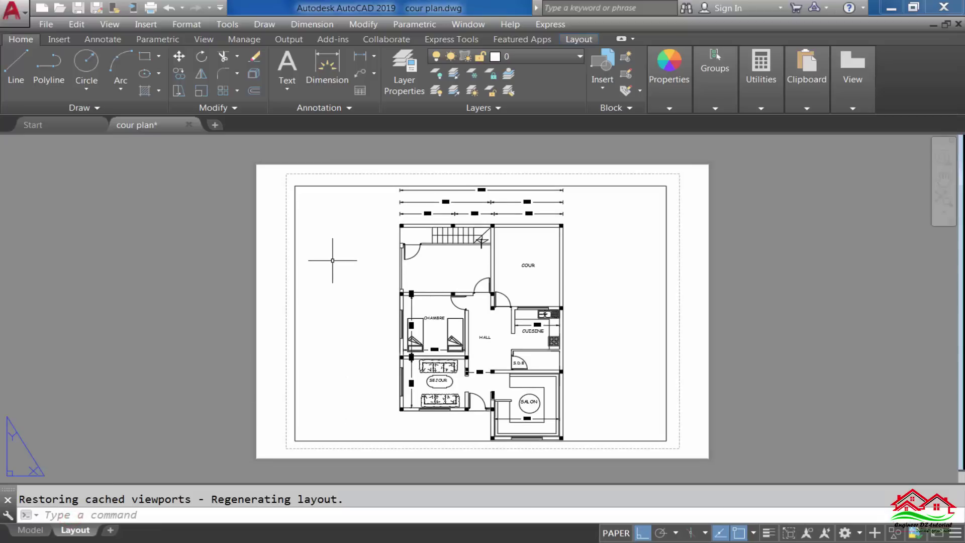
Replace the original viewport with a new MV viewport covering the sheet's left half
click(665, 253)
key(Delete)
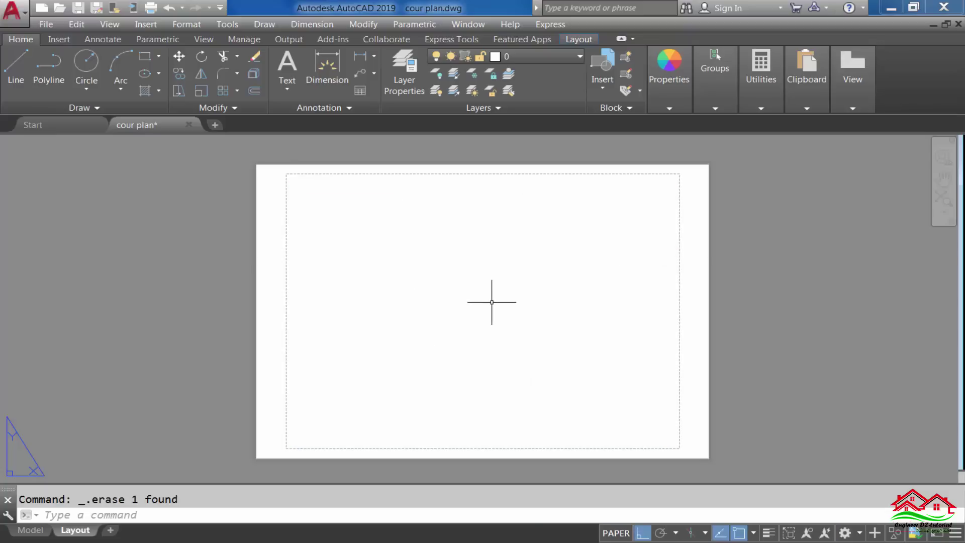
text(MV)
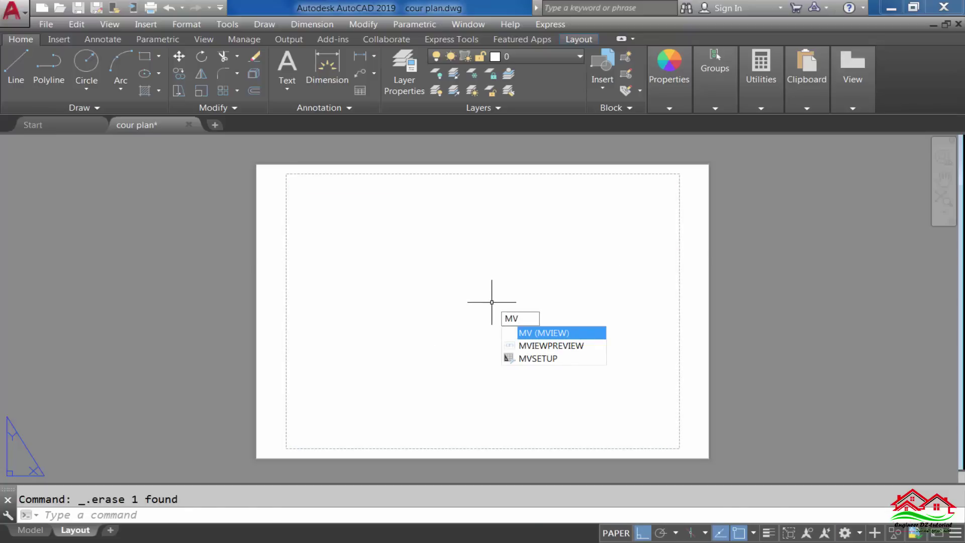
key(Return)
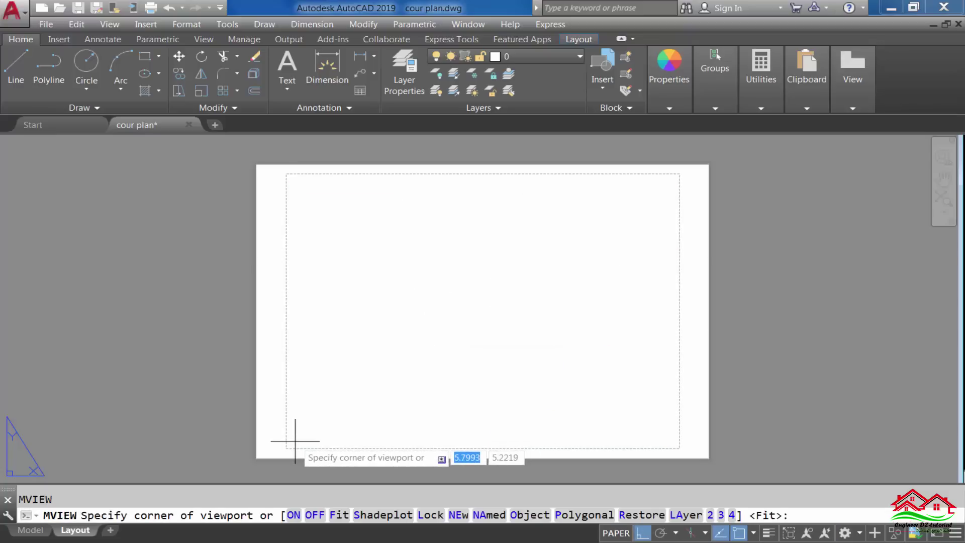
click(295, 440)
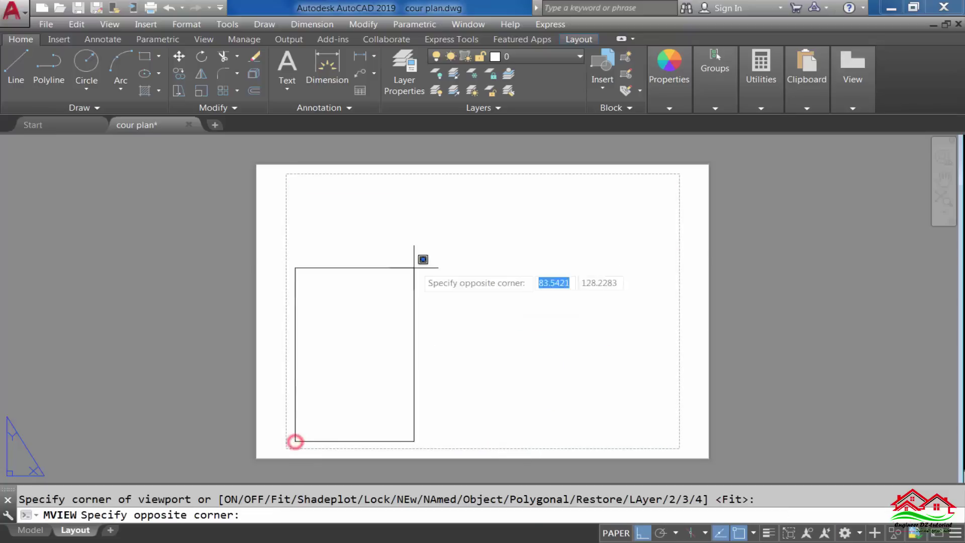
click(475, 178)
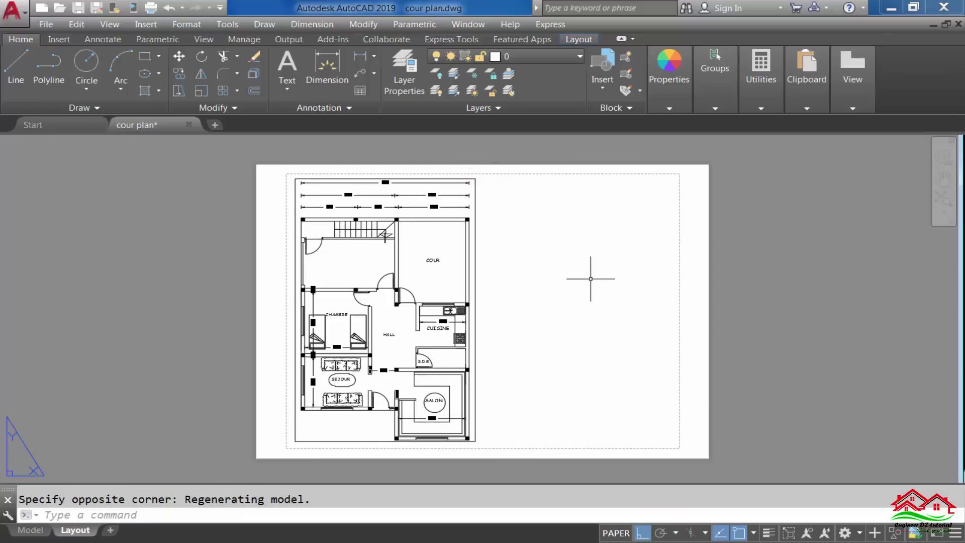
Copy the left viewport from its lower-left corner to the right half of the sheet
text(C)
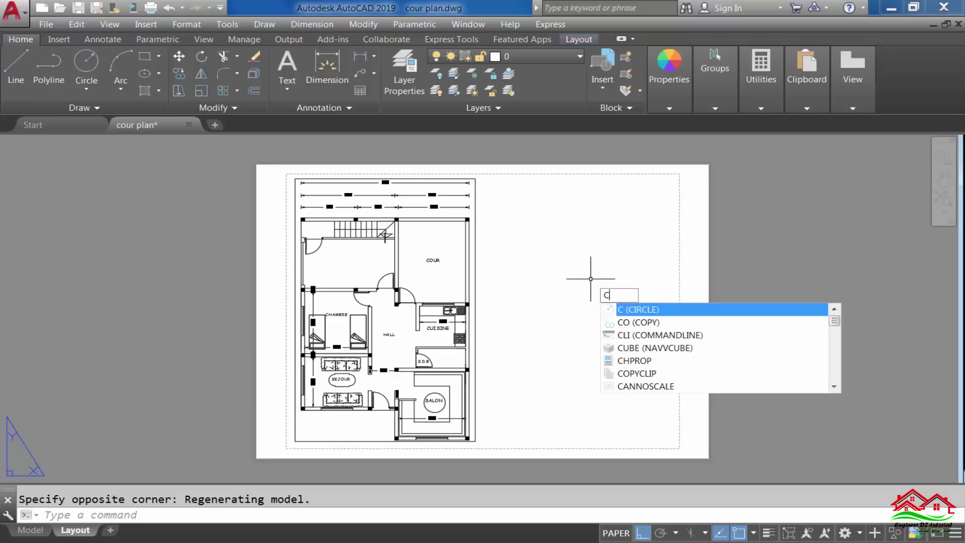
text(O)
key(Return)
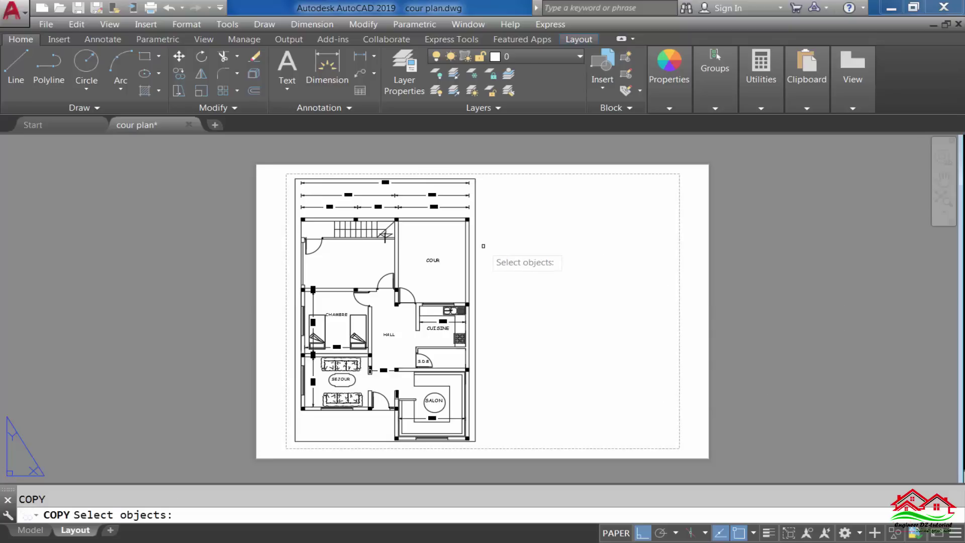
click(476, 246)
key(Return)
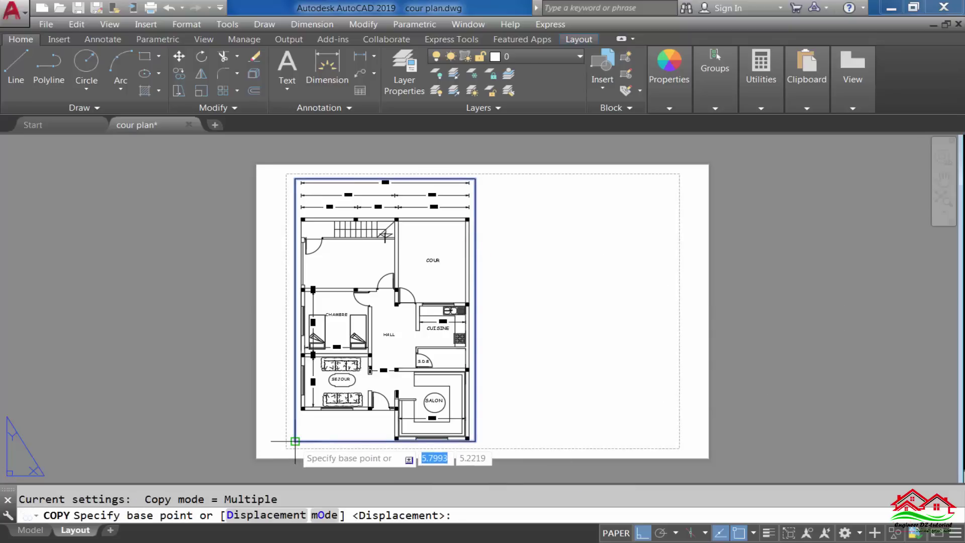
click(295, 441)
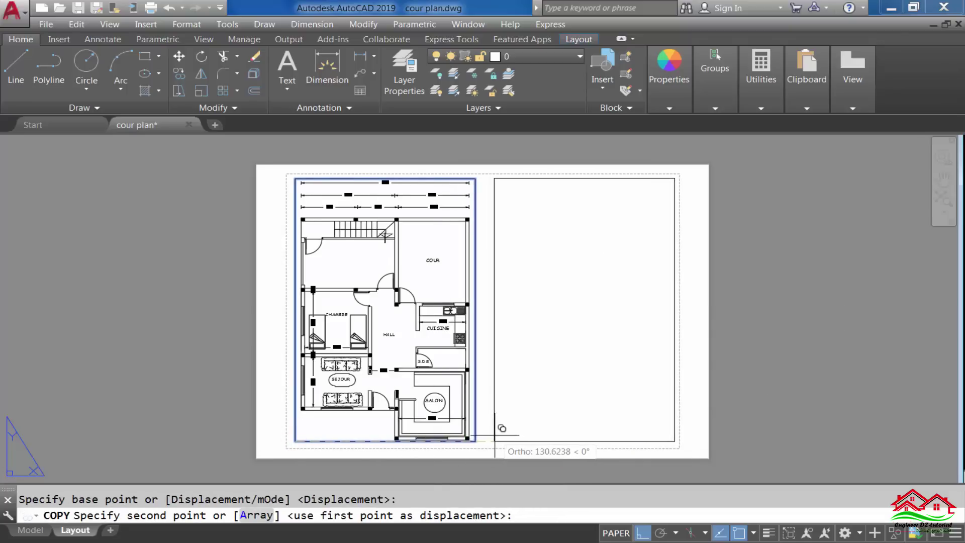
click(492, 435)
key(Escape)
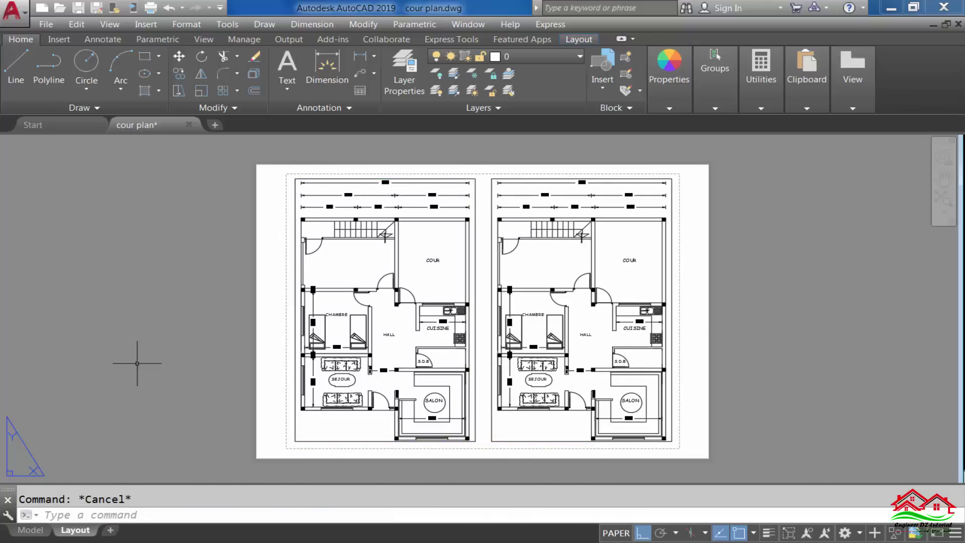
click(31, 531)
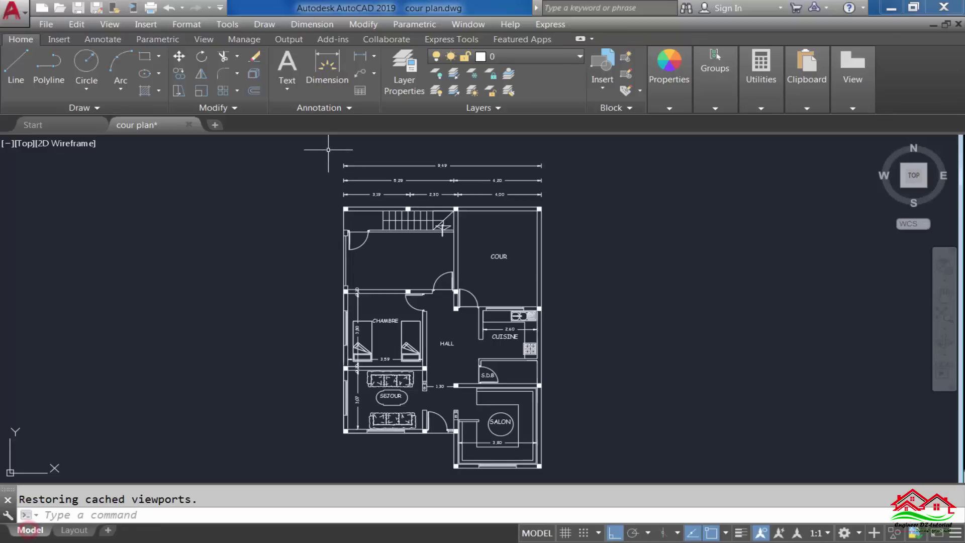
scroll(417, 161, up, 5)
scroll(359, 188, down, 2)
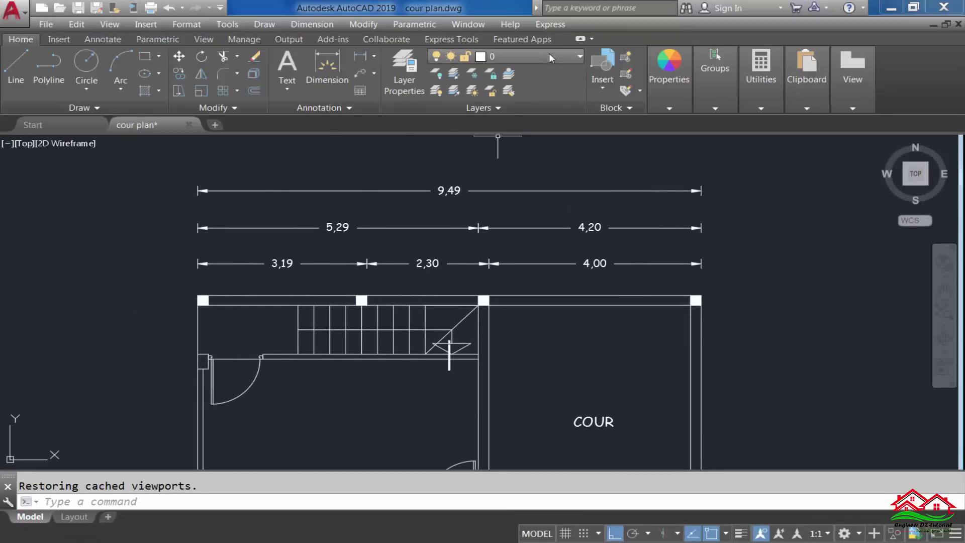
click(552, 57)
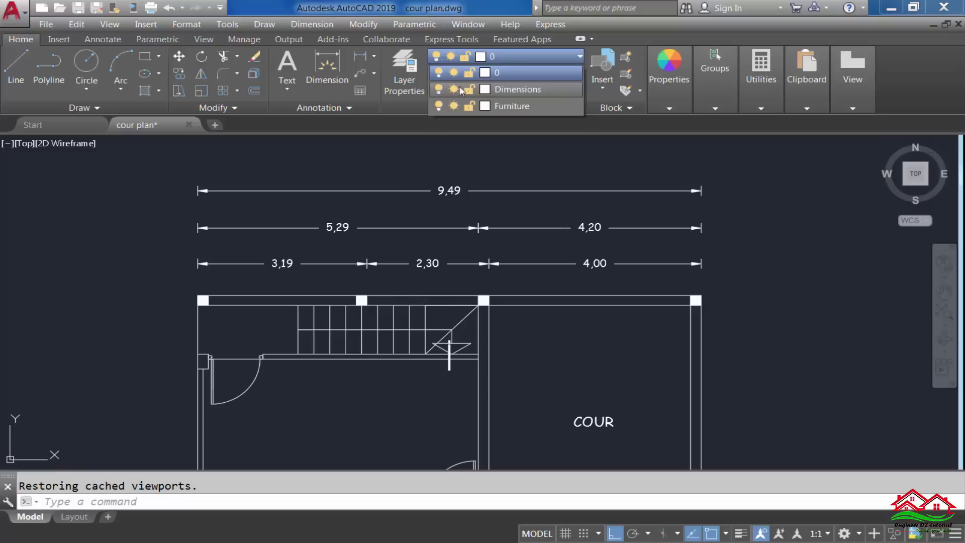
click(439, 89)
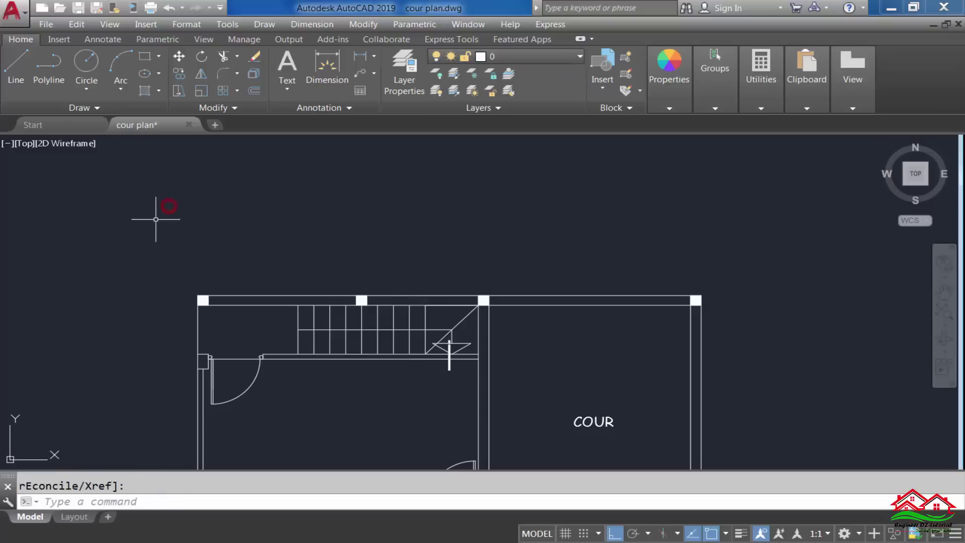
click(74, 517)
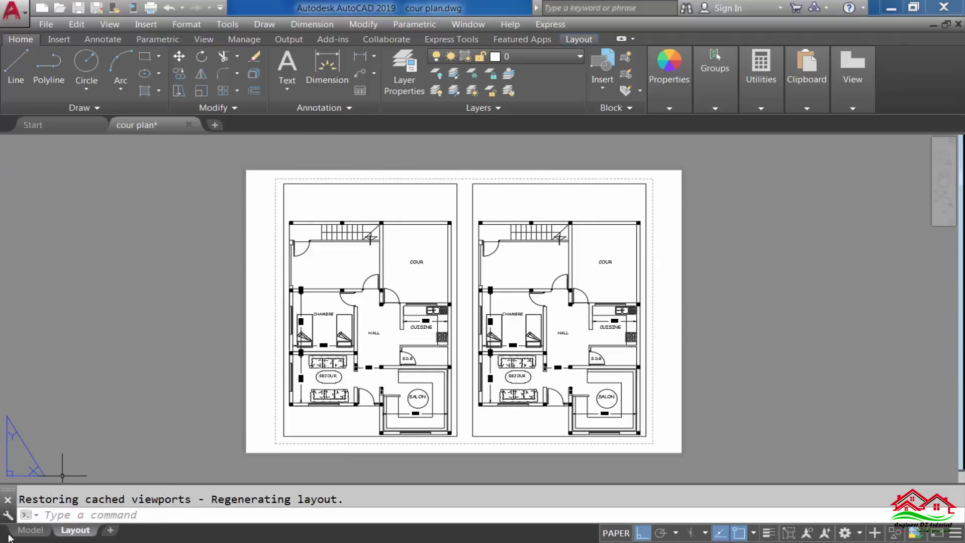
click(30, 531)
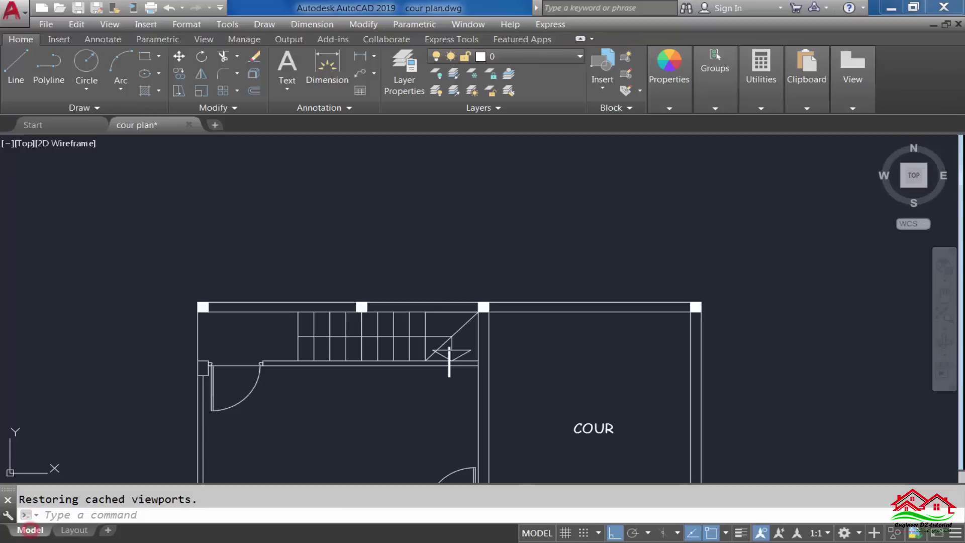
click(561, 55)
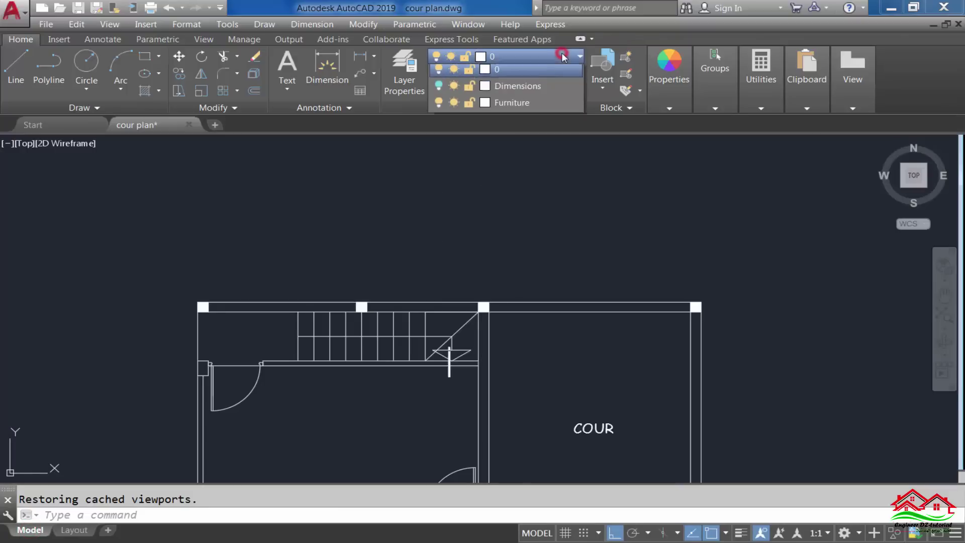
click(438, 89)
click(101, 236)
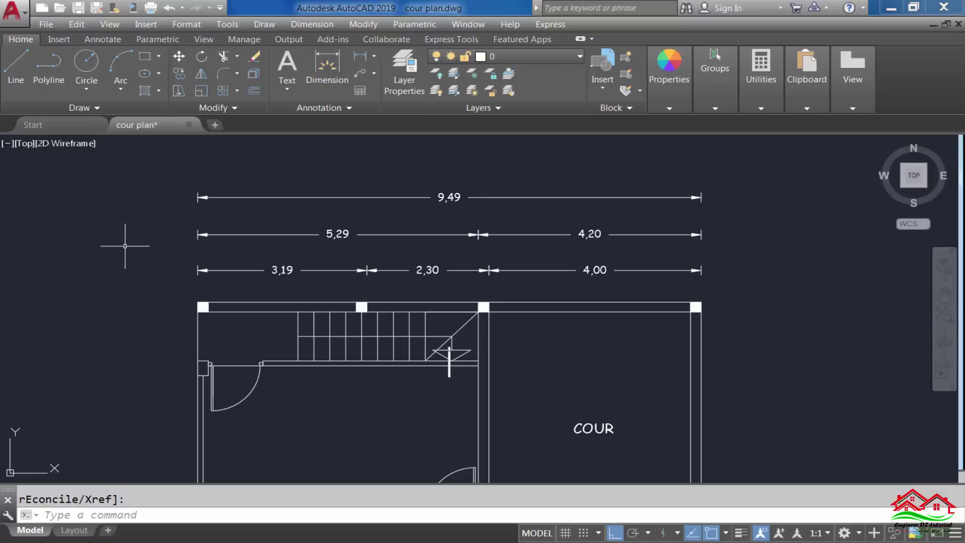
click(73, 530)
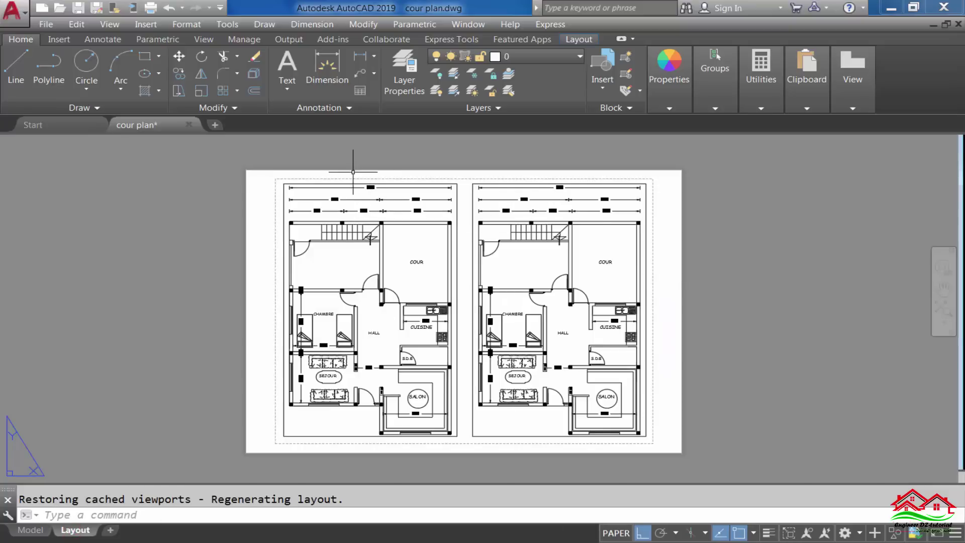
Turn off the Dimensions layer from inside the left viewport, then view the Model tab
scroll(351, 172, up, 2)
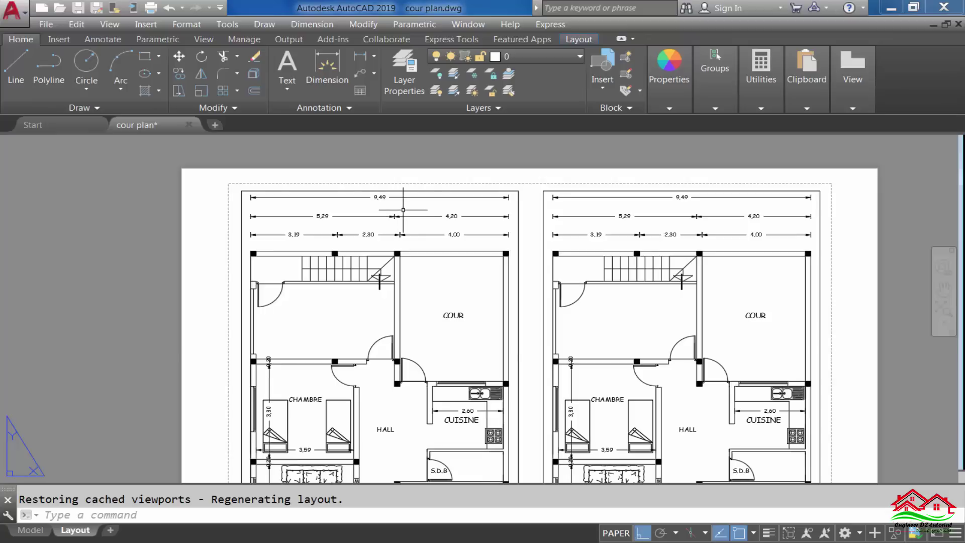
double_click(405, 209)
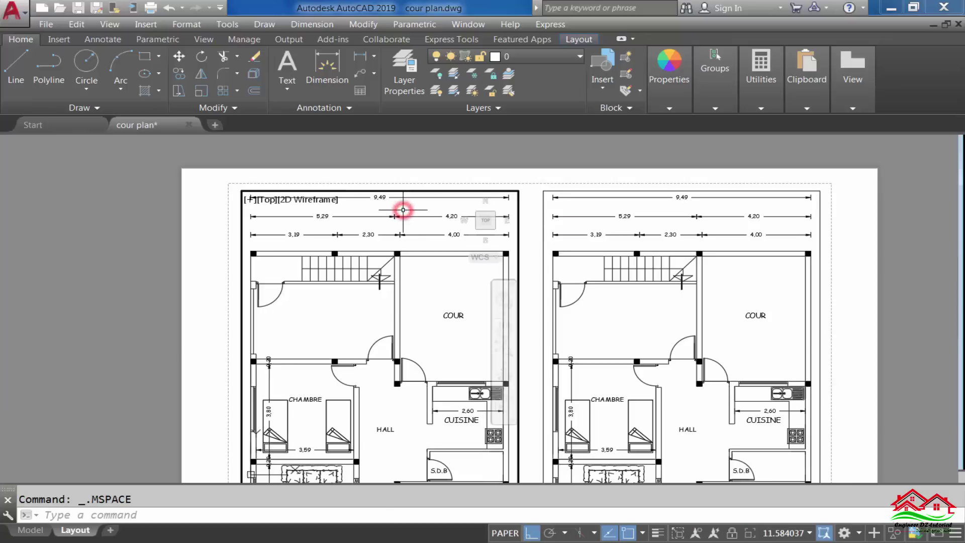
click(554, 56)
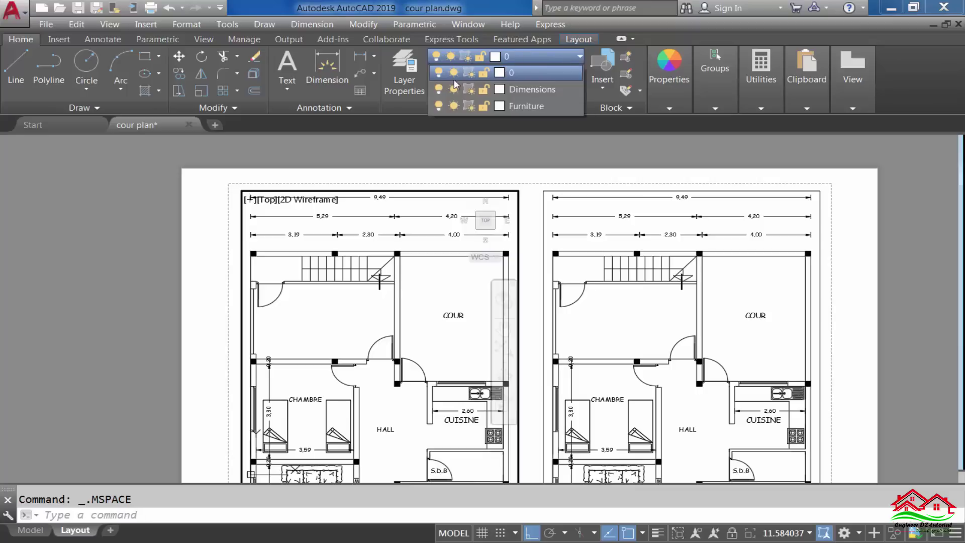
click(438, 89)
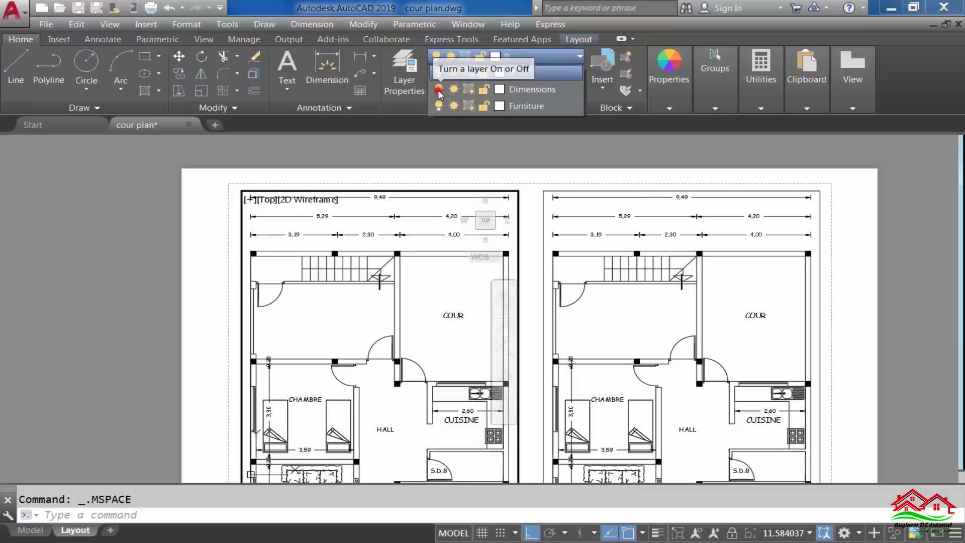
click(136, 179)
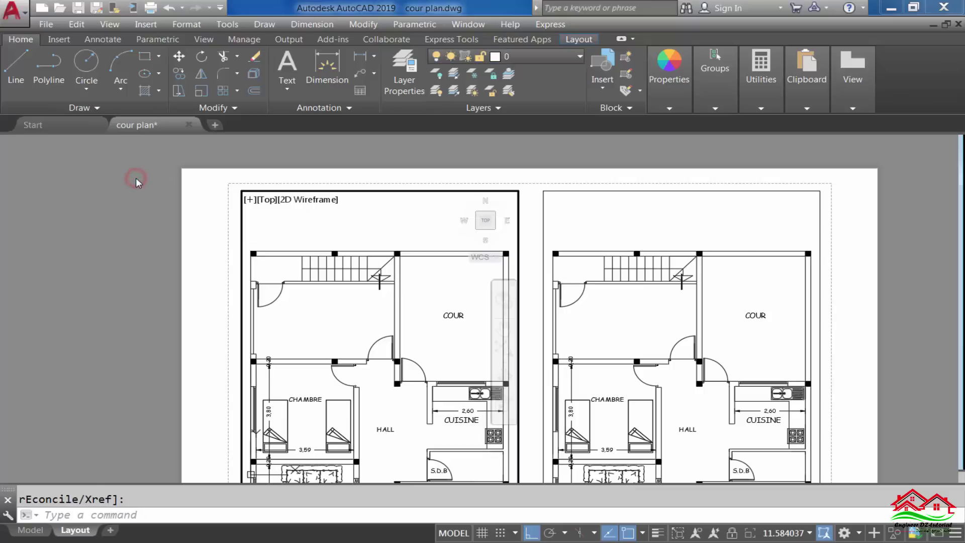
double_click(137, 178)
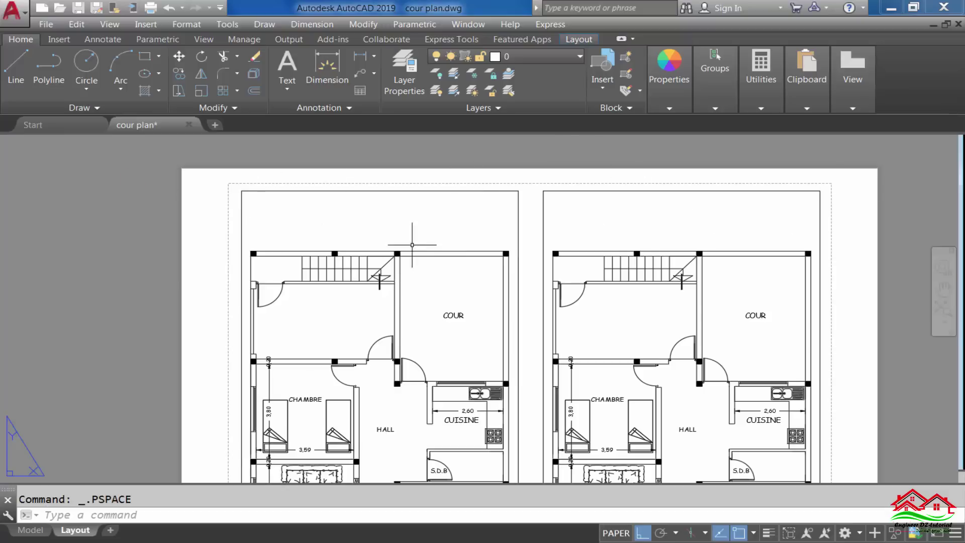
click(31, 530)
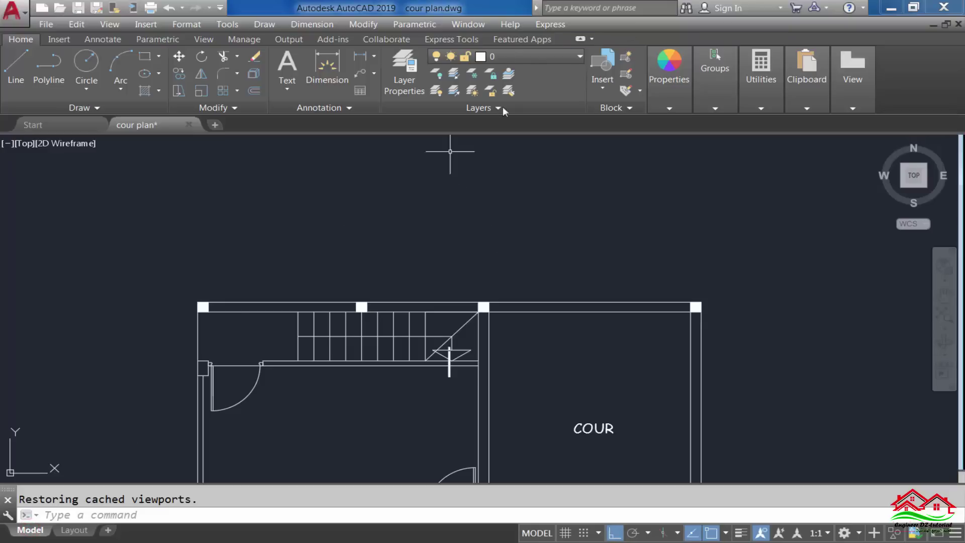
Turn the Dimensions layer back on and return to the Layout with the left viewport active
click(503, 56)
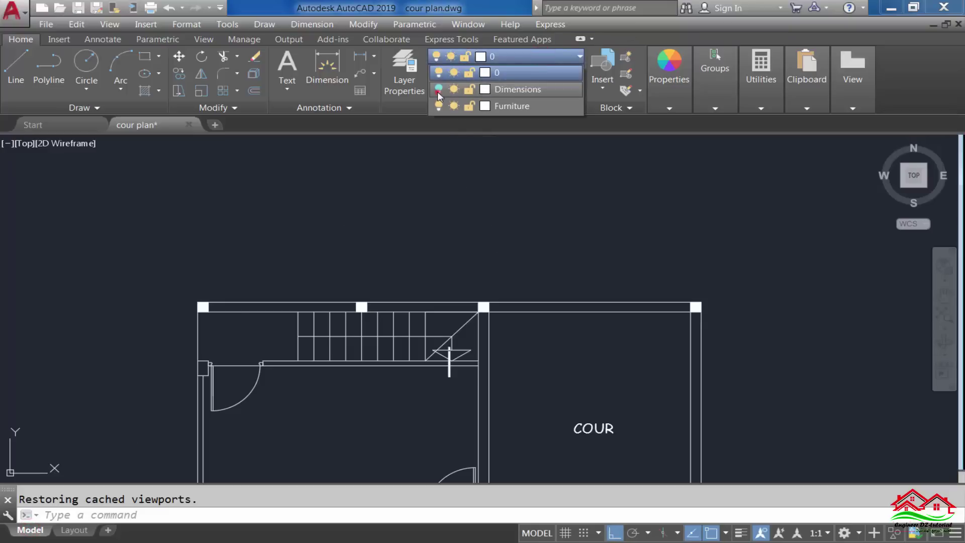
click(438, 90)
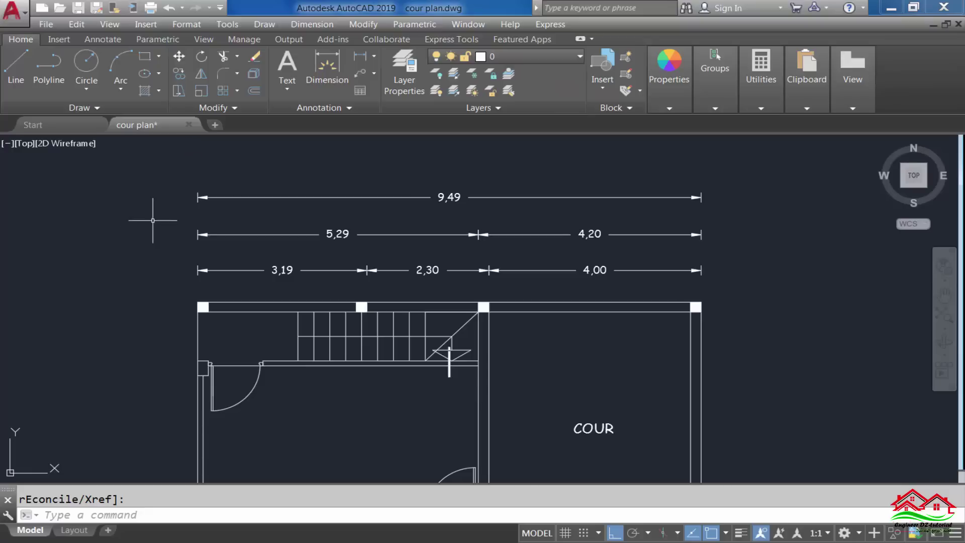
click(72, 530)
scroll(309, 184, up, 4)
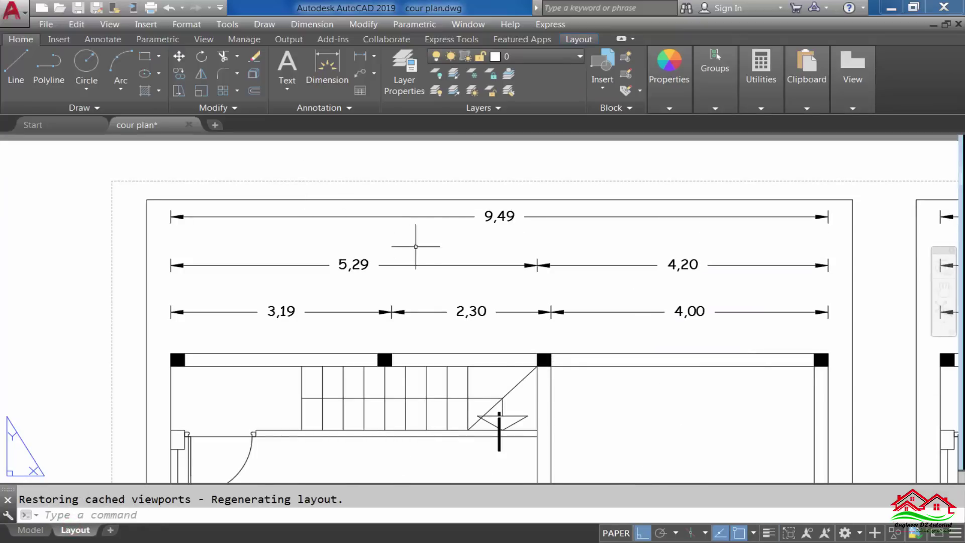
scroll(416, 247, down, 2)
double_click(439, 243)
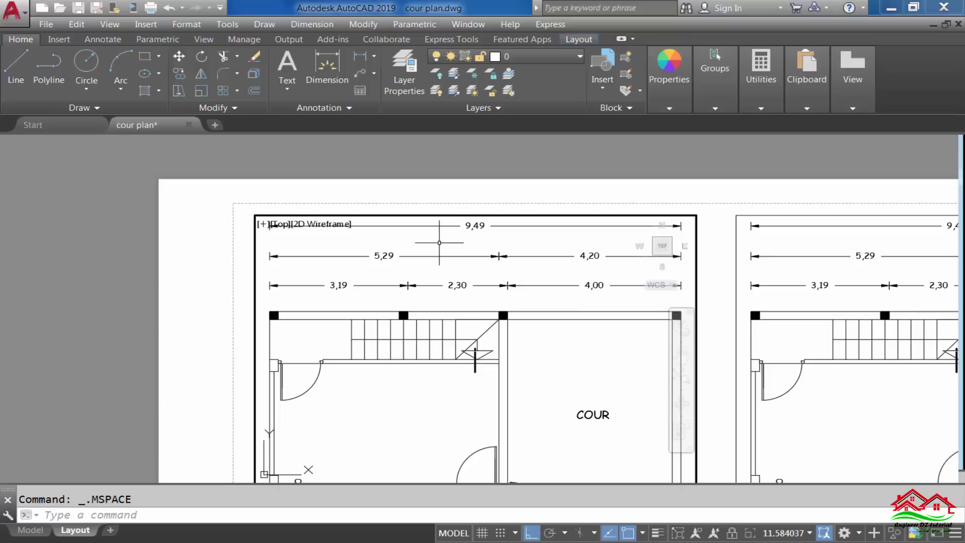
click(574, 56)
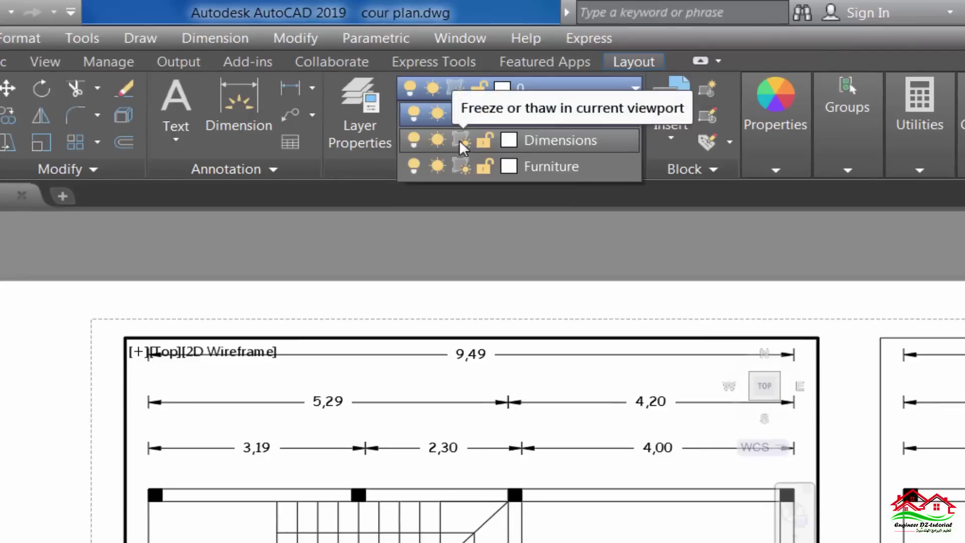
Freeze the Dimensions layer in the left viewport only, then return to paper space
click(460, 139)
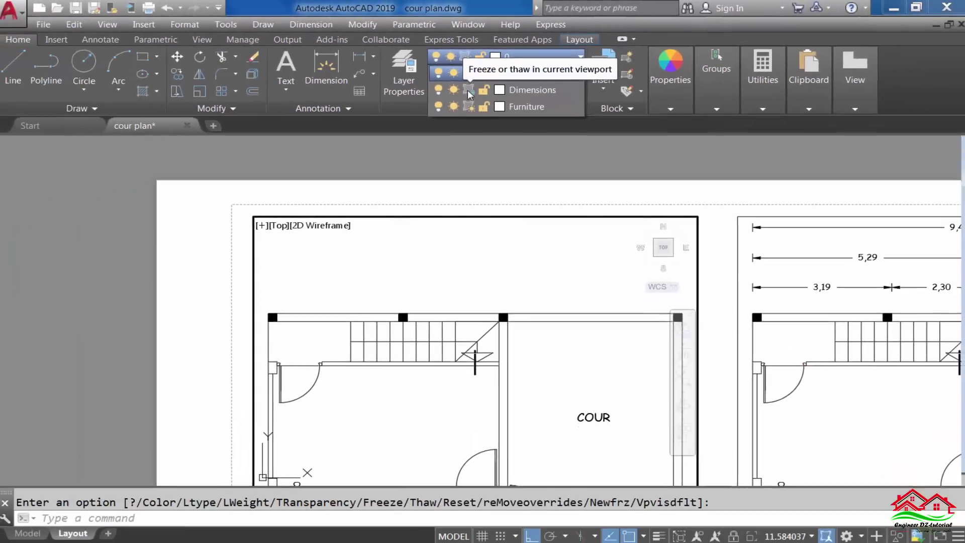
click(384, 151)
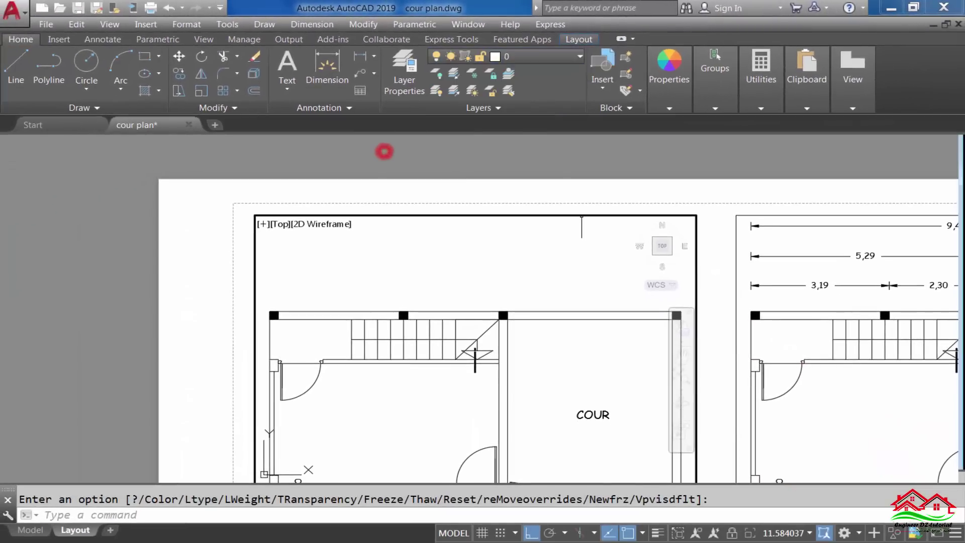
double_click(80, 270)
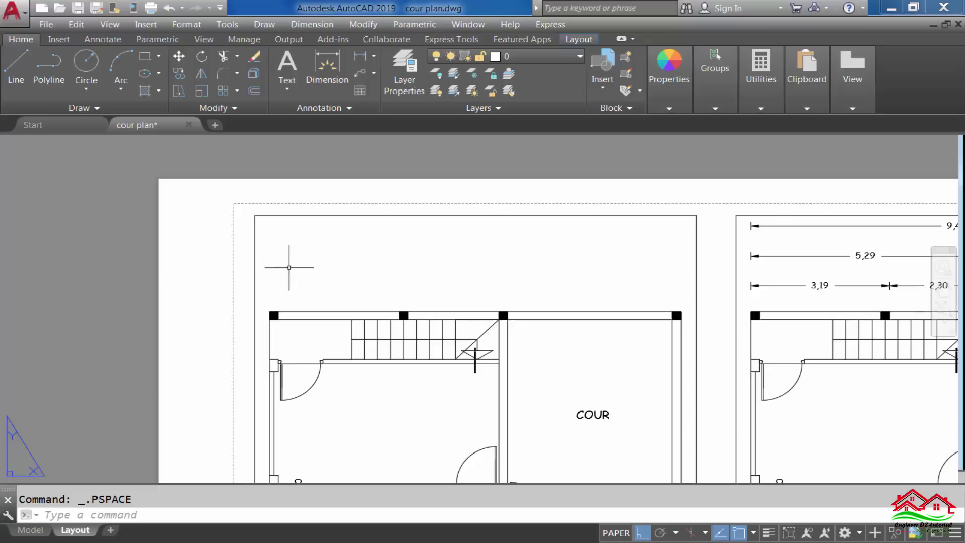
scroll(256, 259, down, 2)
scroll(353, 281, up, 2)
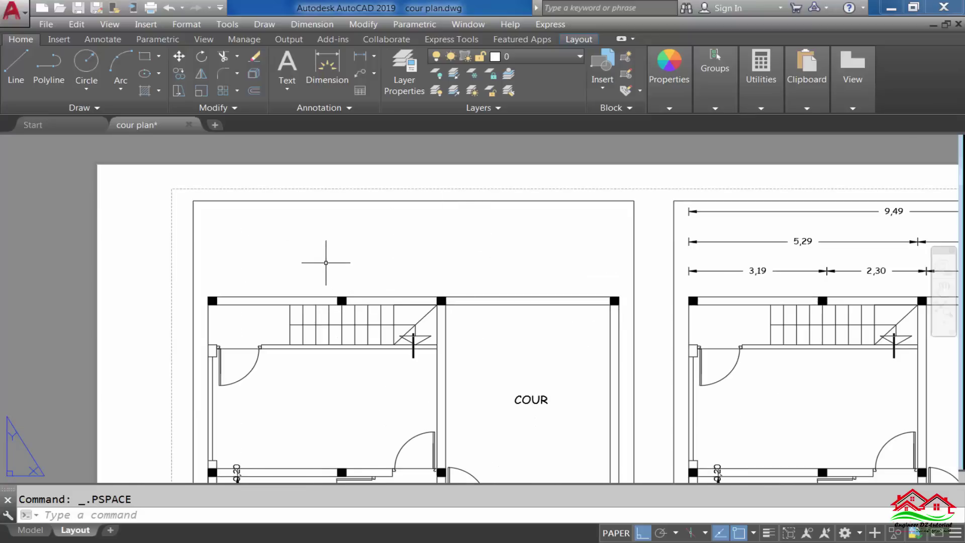
scroll(259, 261, down, 2)
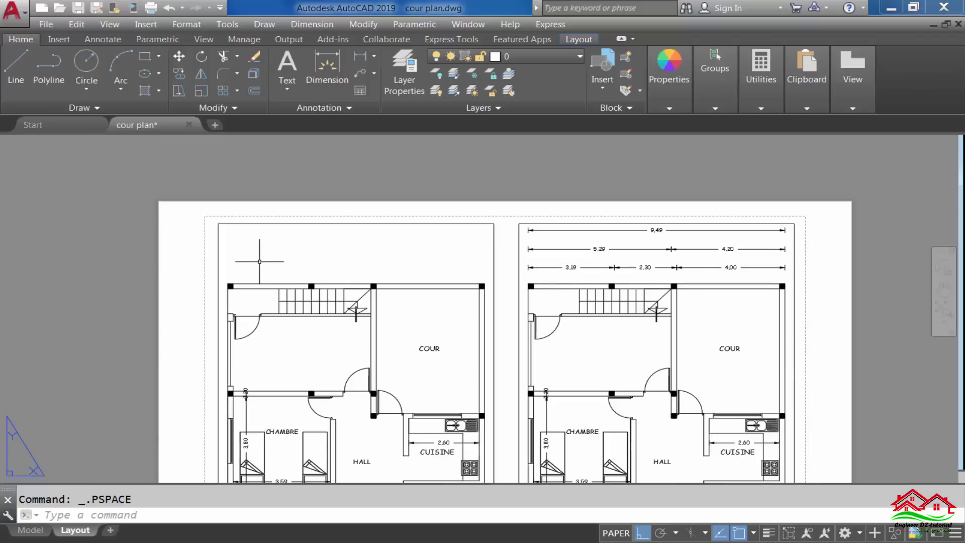
click(31, 530)
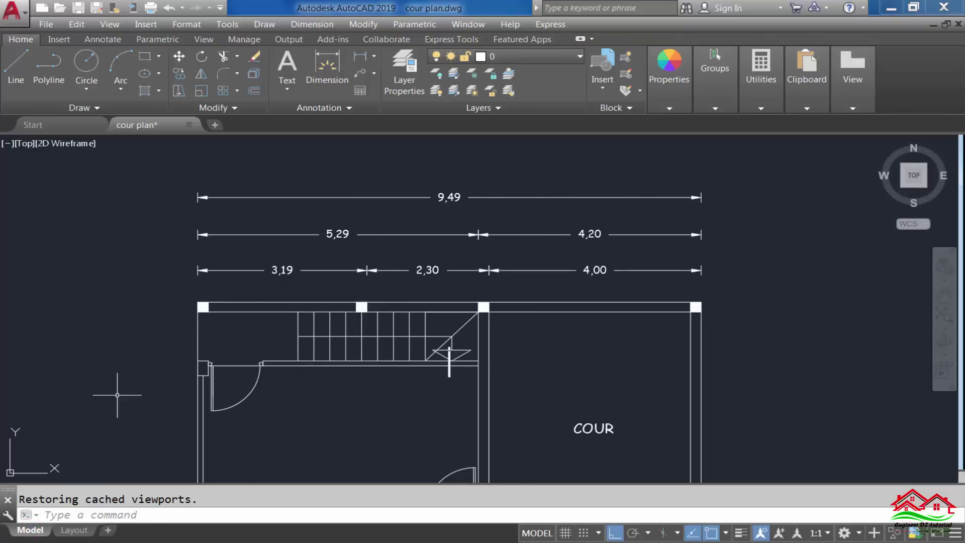
click(75, 530)
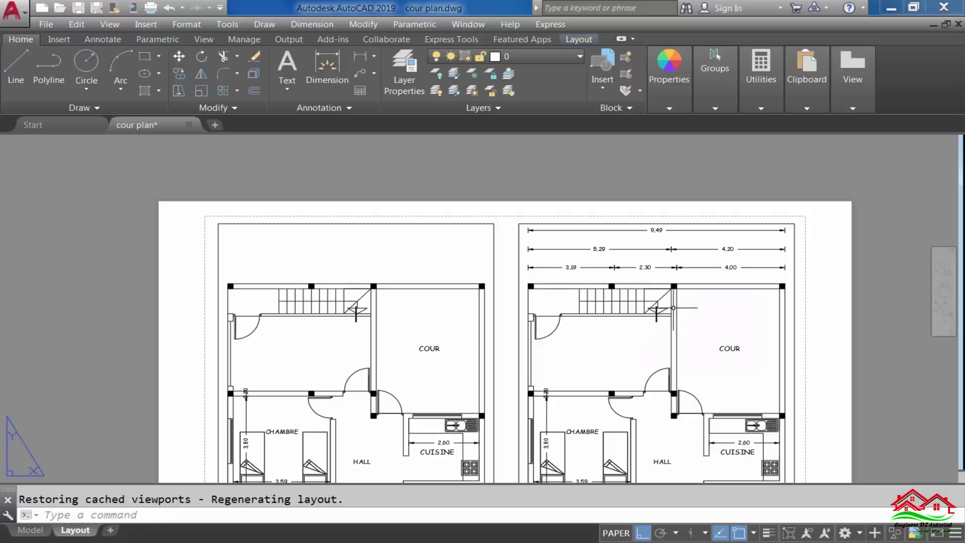
scroll(822, 378, up, 2)
scroll(588, 251, down, 2)
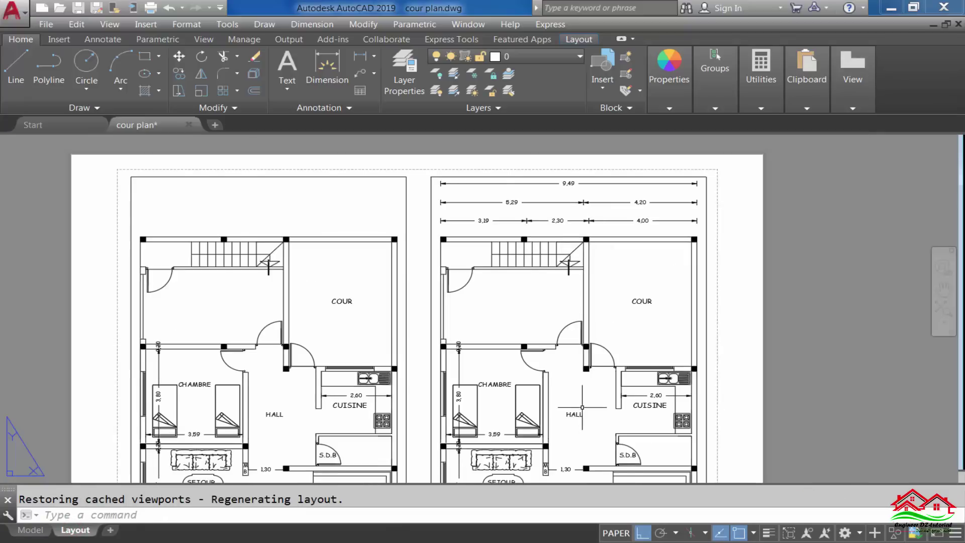
scroll(582, 407, down, 2)
scroll(564, 236, up, 2)
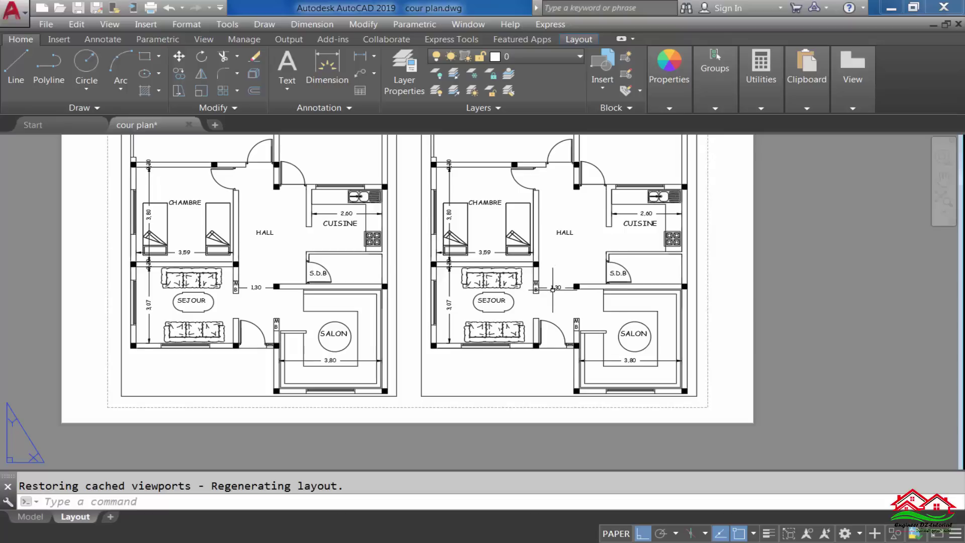
Freeze the Furniture layer in the right viewport only and return to paper space
double_click(556, 211)
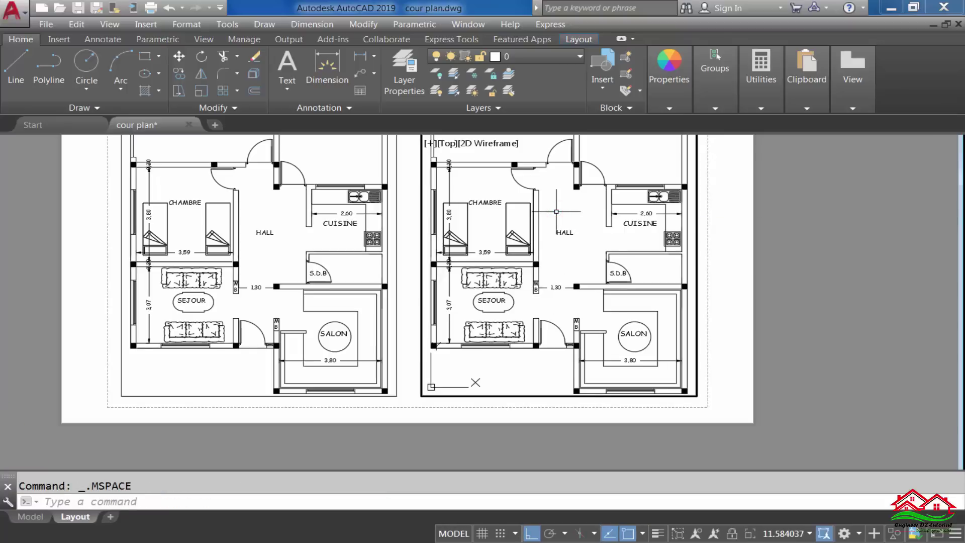
click(564, 60)
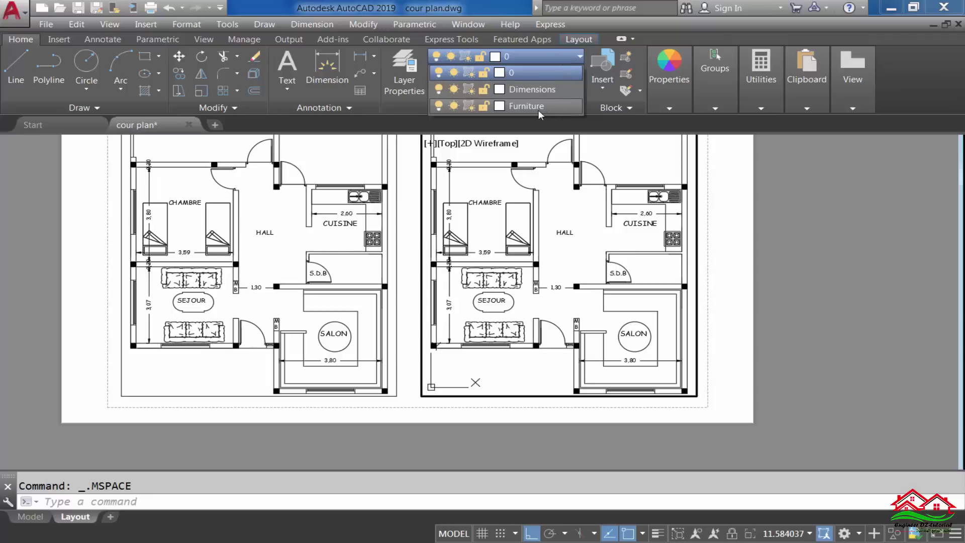
click(468, 106)
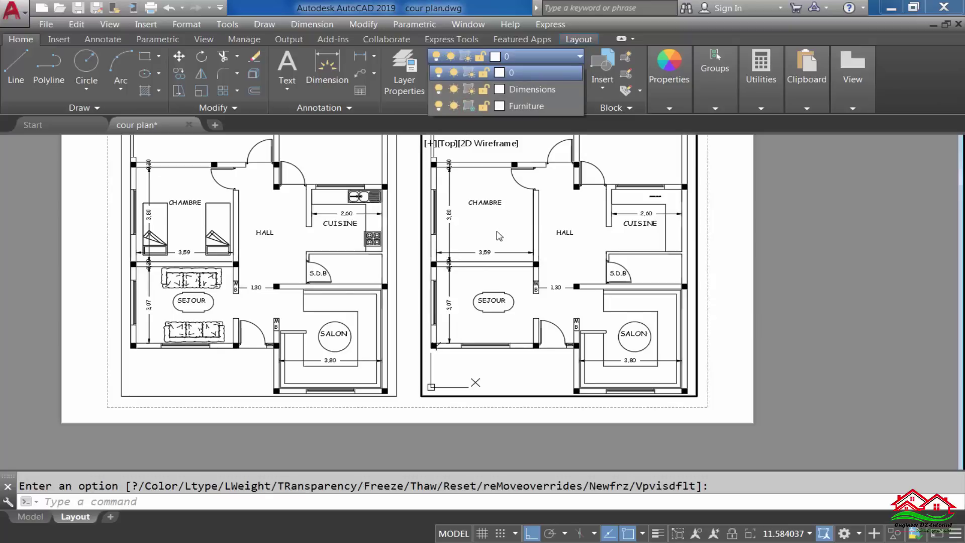
click(843, 234)
double_click(837, 259)
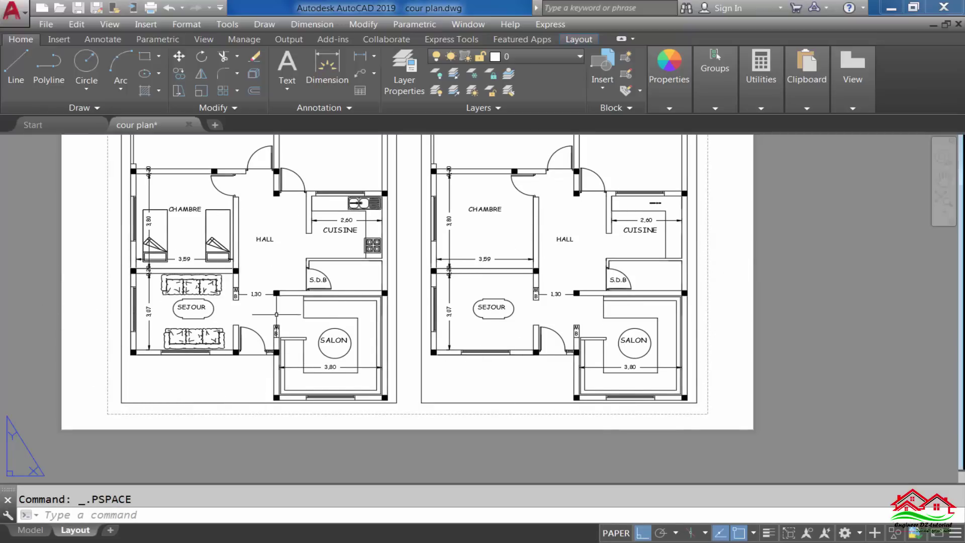
Check the plan on the Model tab, then return to the Layout
click(33, 530)
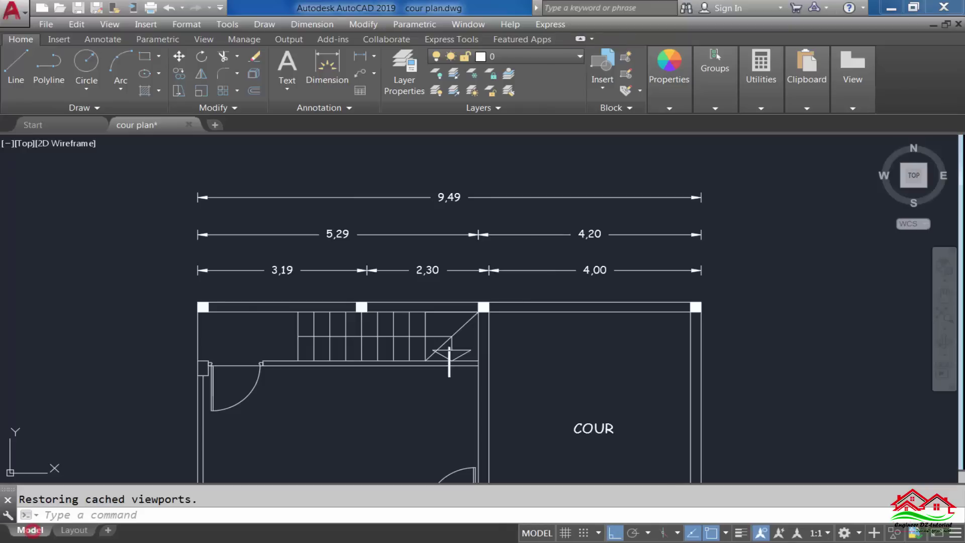
scroll(434, 231, down, 3)
scroll(402, 455, up, 5)
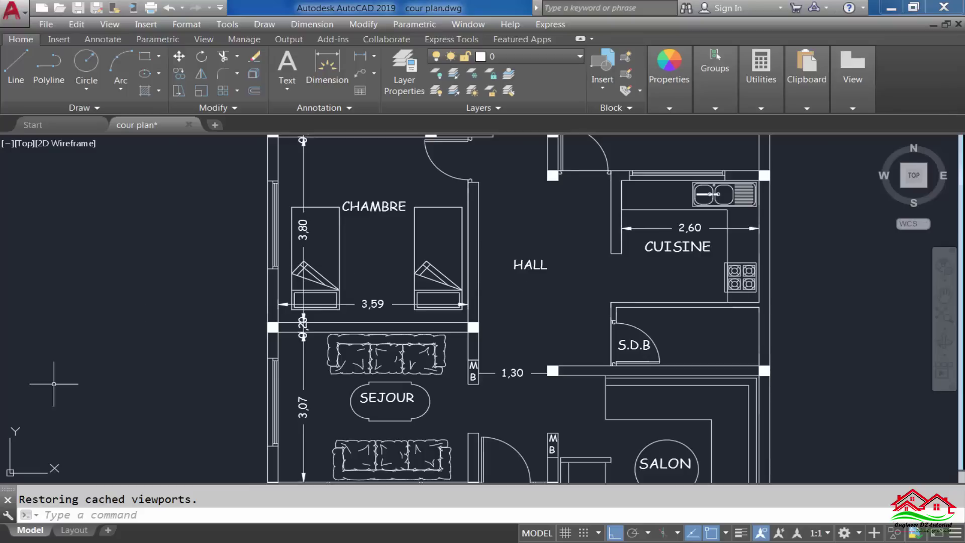
click(71, 531)
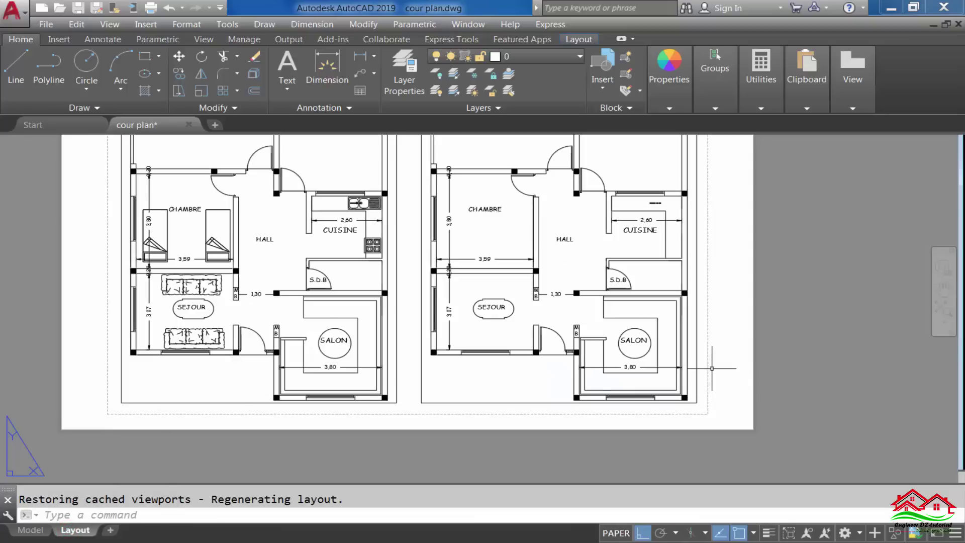
Select and deselect both viewport frames, then bring up the Layer Properties Manager
click(696, 361)
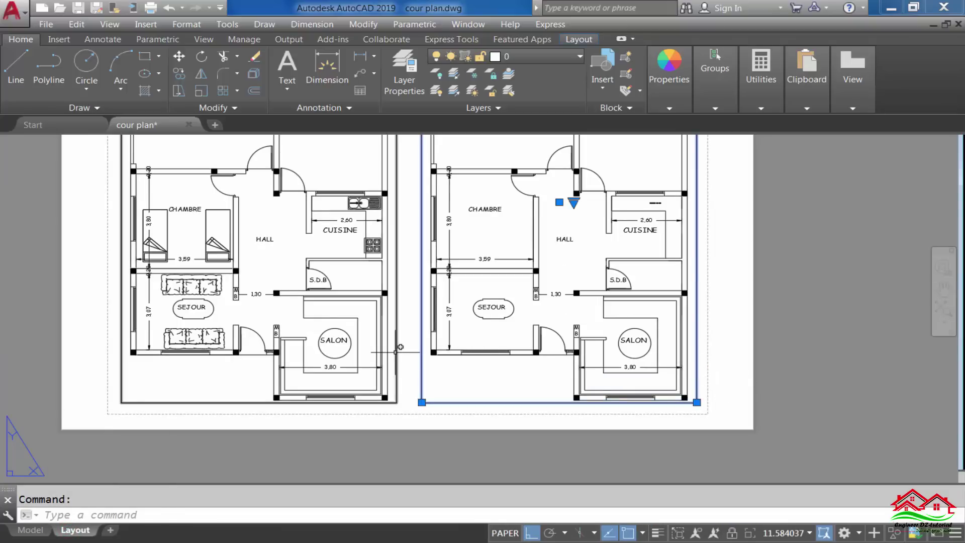
click(396, 351)
scroll(499, 455, down, 2)
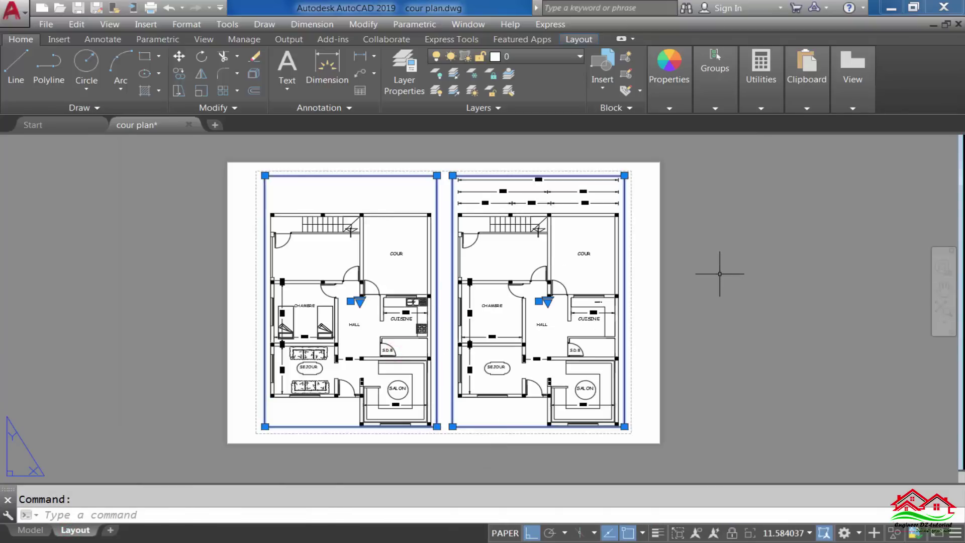
key(Escape)
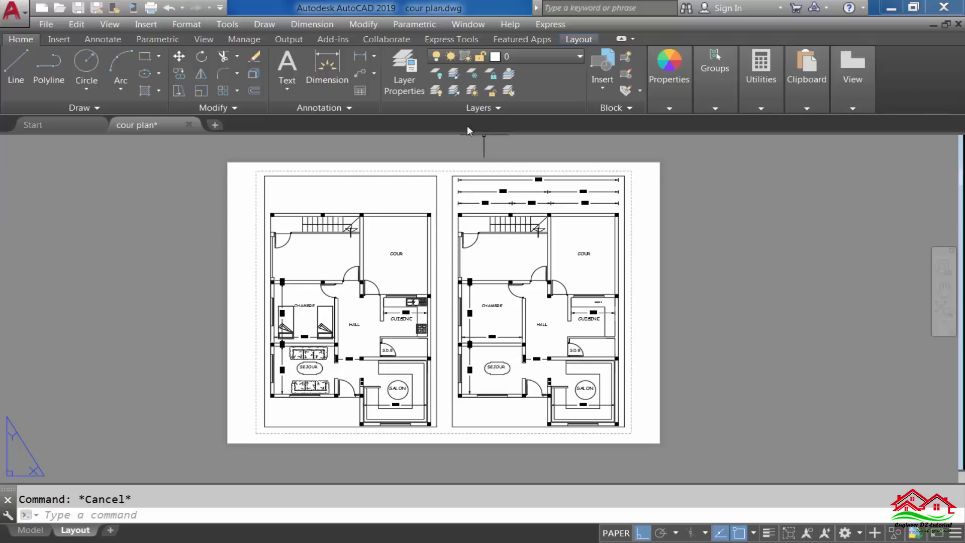
click(401, 74)
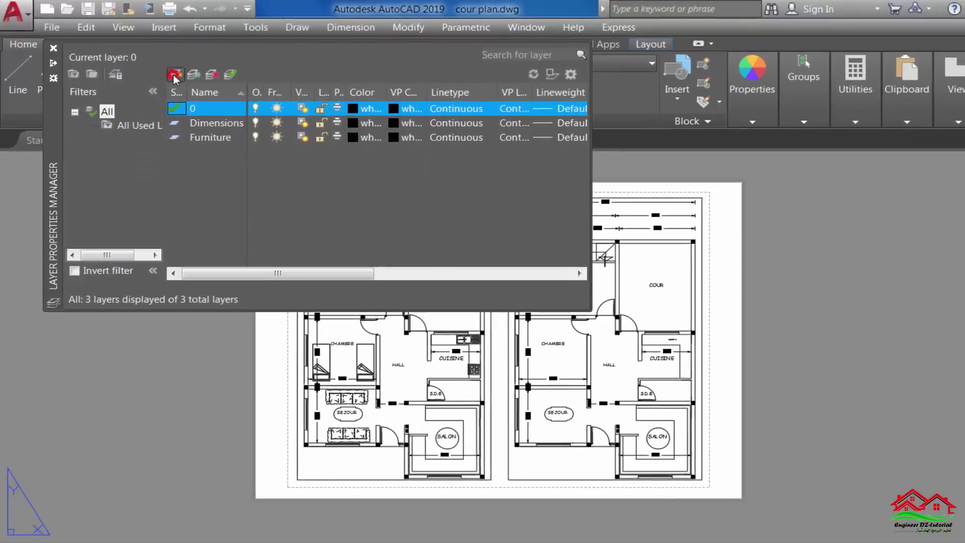
Create a new layer named Frame and close the Layer Properties Manager
click(173, 73)
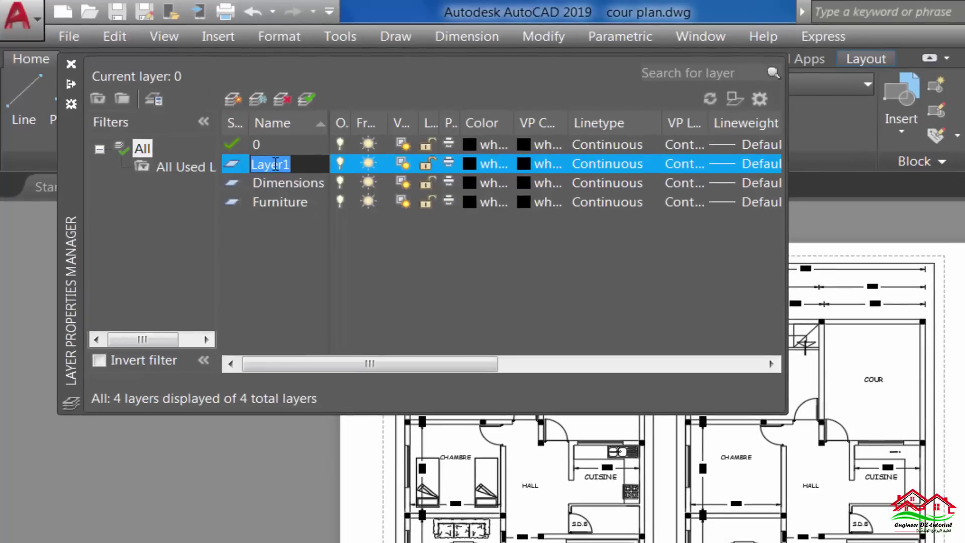
text(Frame)
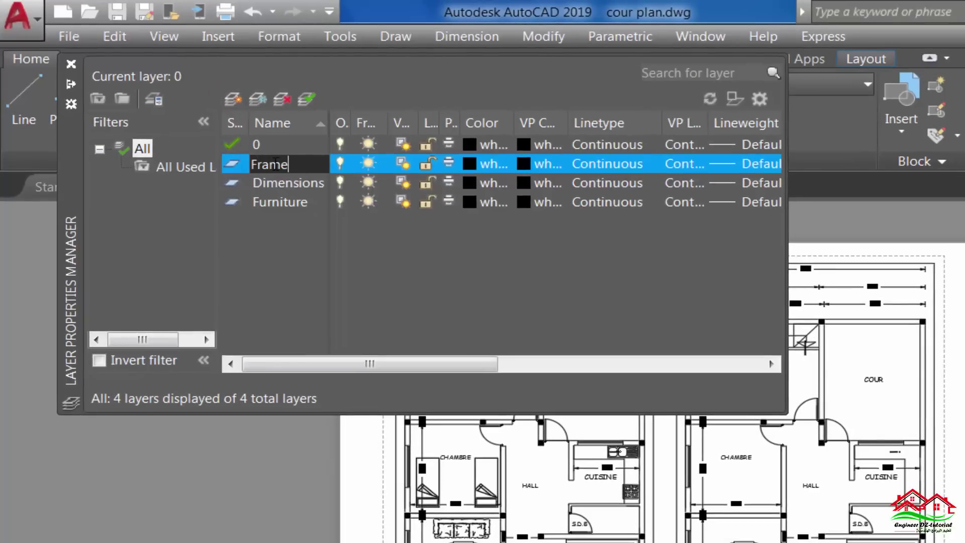
key(Return)
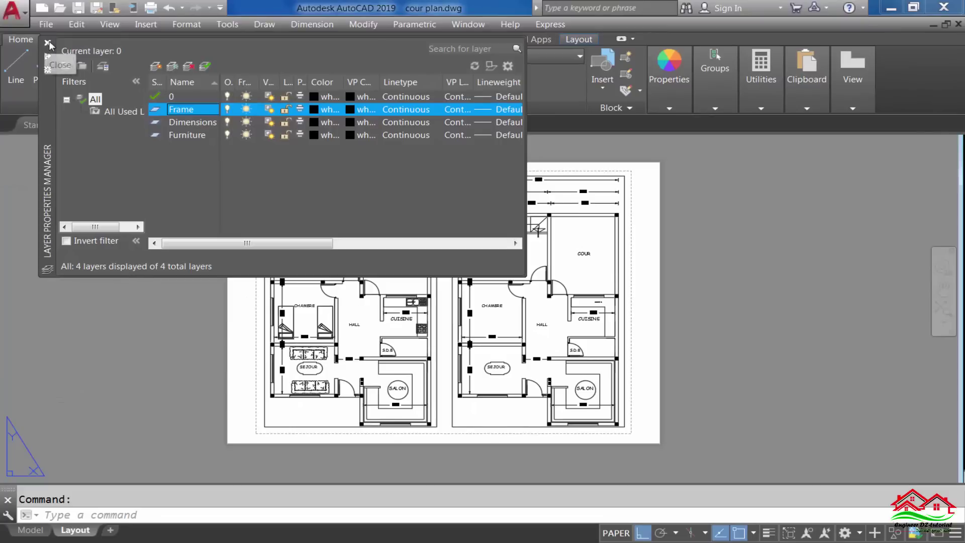
click(53, 47)
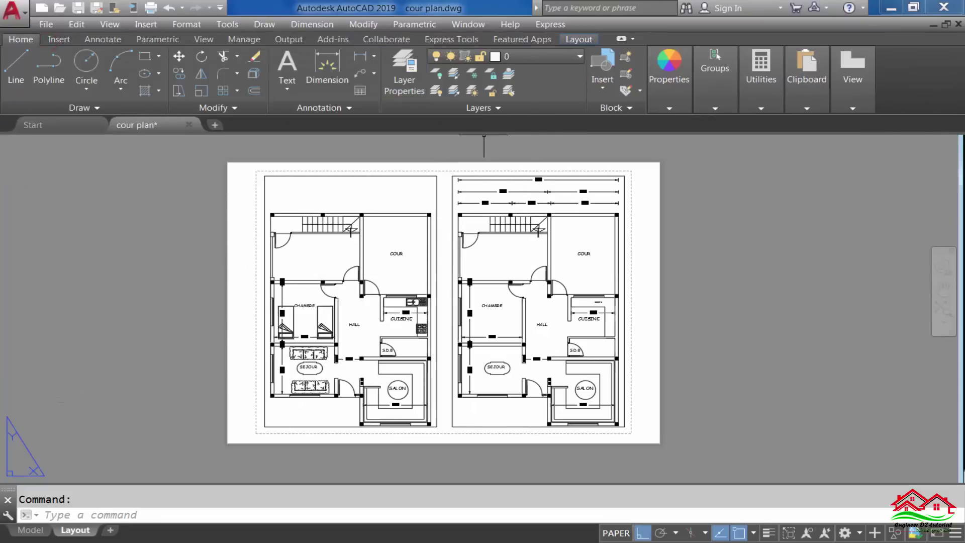
Move both viewport frames onto the Frame layer
click(623, 194)
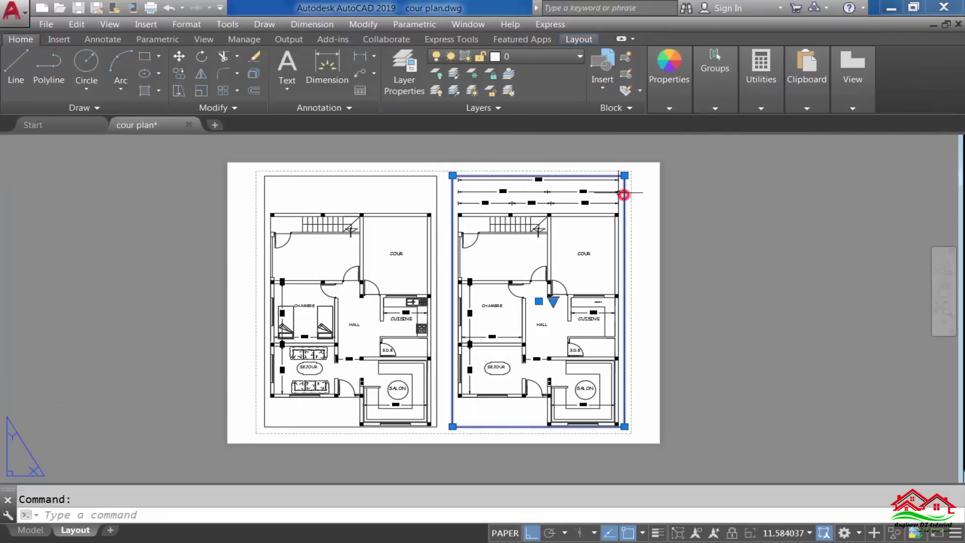
click(435, 194)
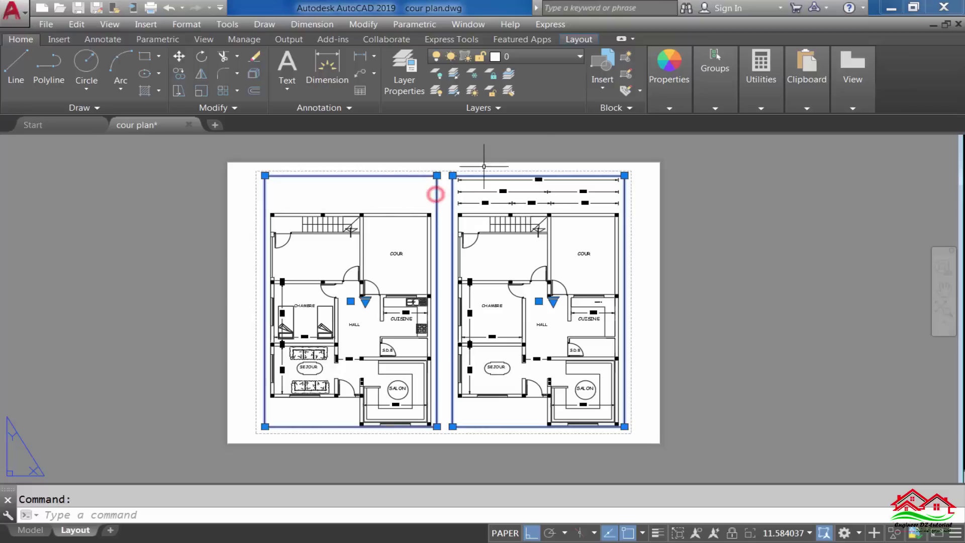
click(566, 55)
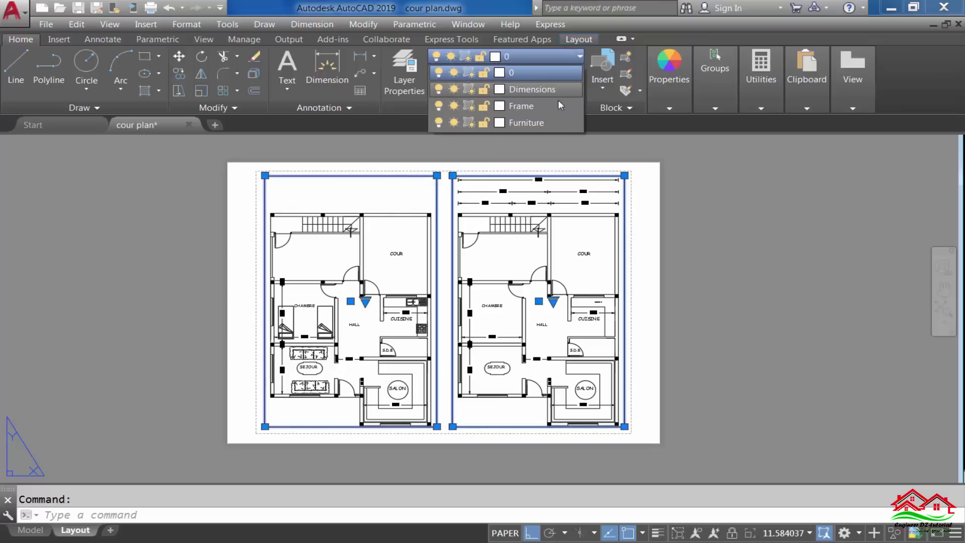
click(559, 106)
click(540, 106)
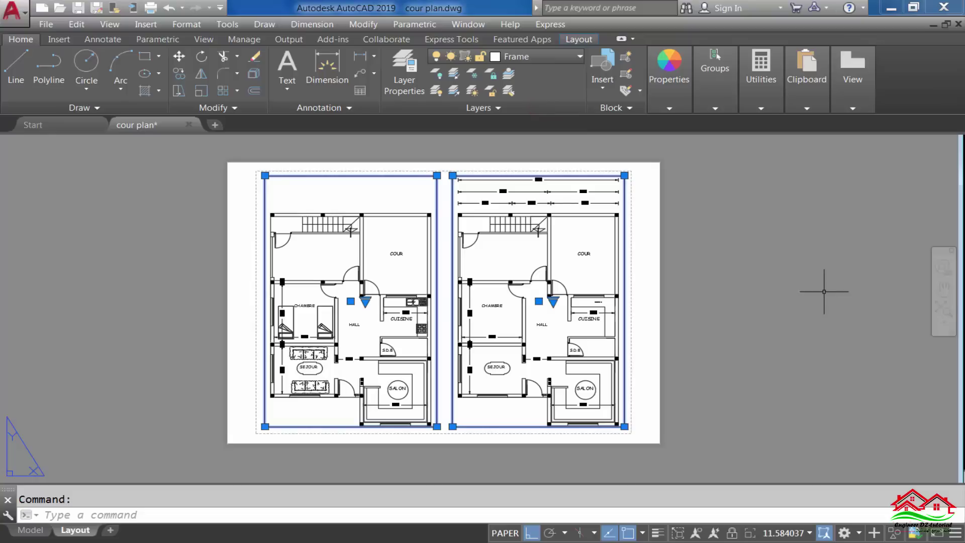
Freeze the Frame layer in the current viewport to hide the viewport borders
click(566, 57)
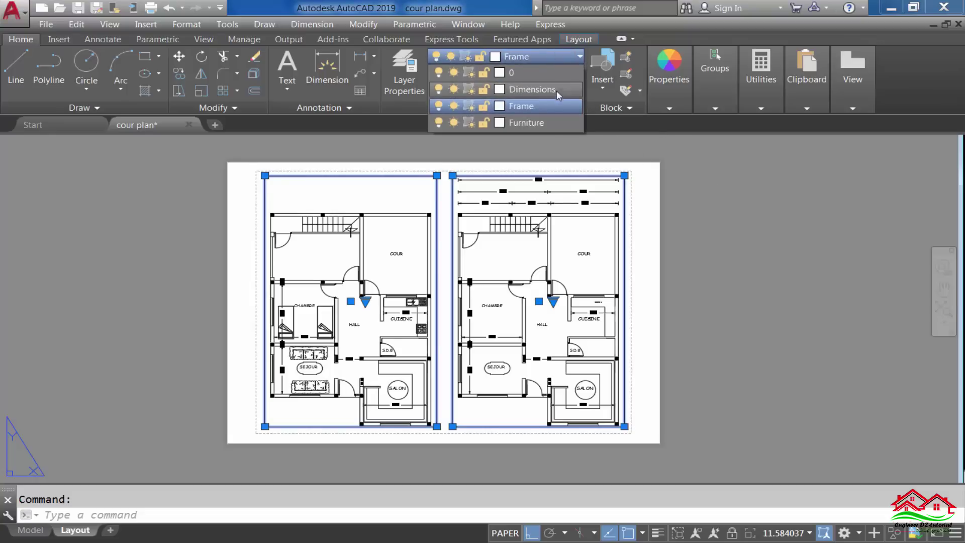
click(471, 106)
click(737, 279)
click(782, 319)
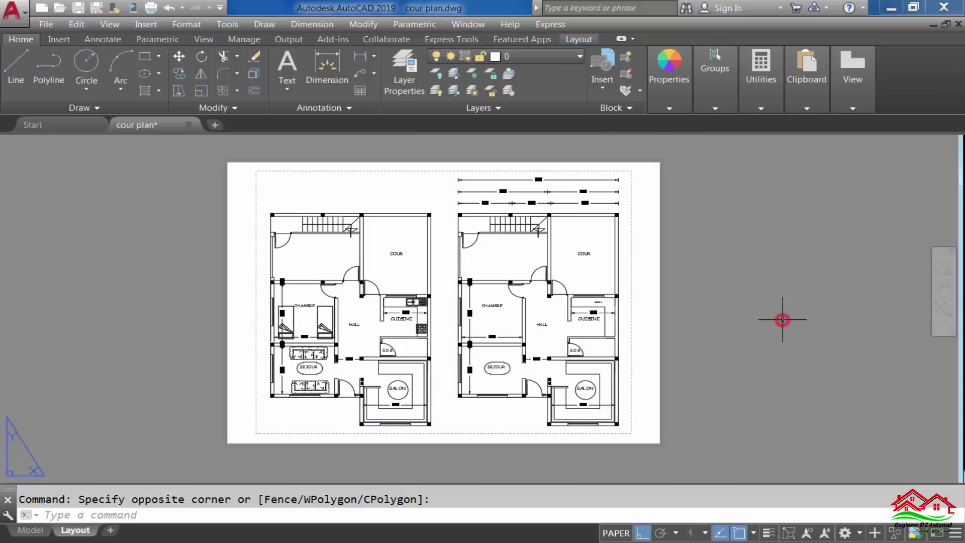